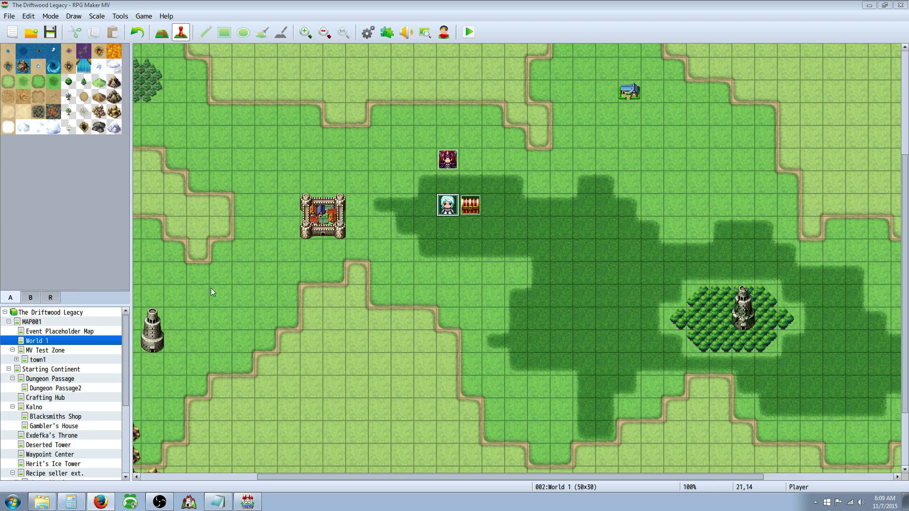
- Open the YEP_X_BattleSysATB plugin's parameters from the Plugin Manager
left_click(370, 35)
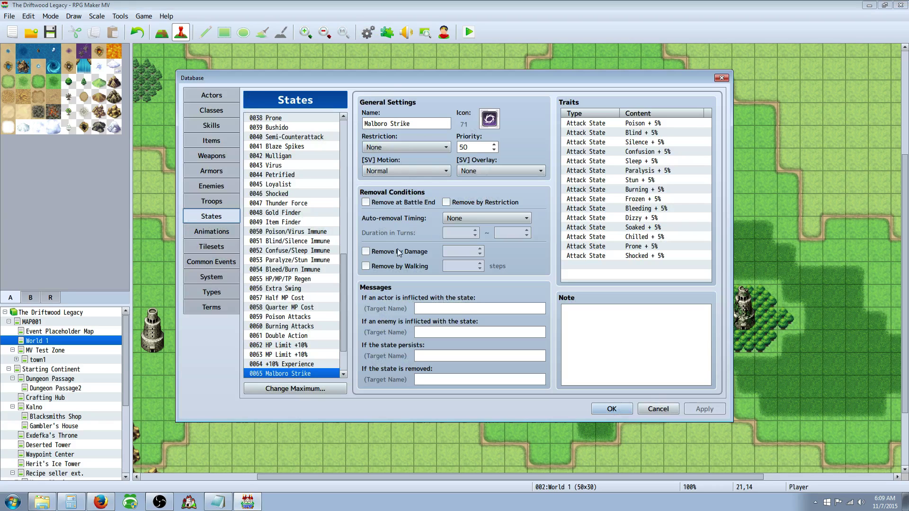
left_click(653, 408)
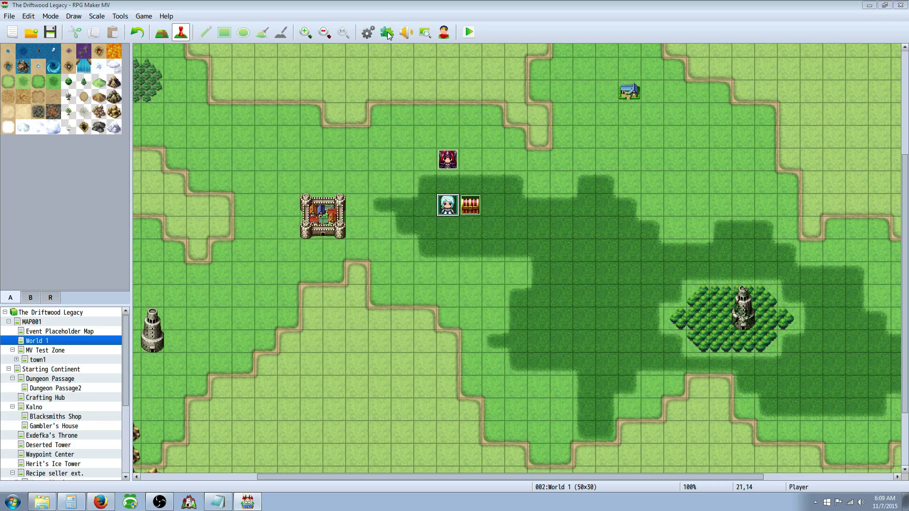
left_click(388, 32)
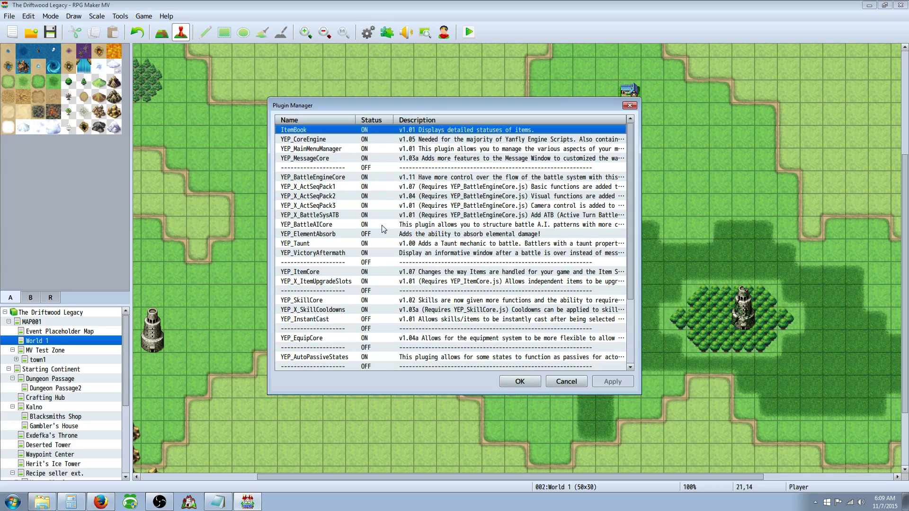
left_click(372, 186)
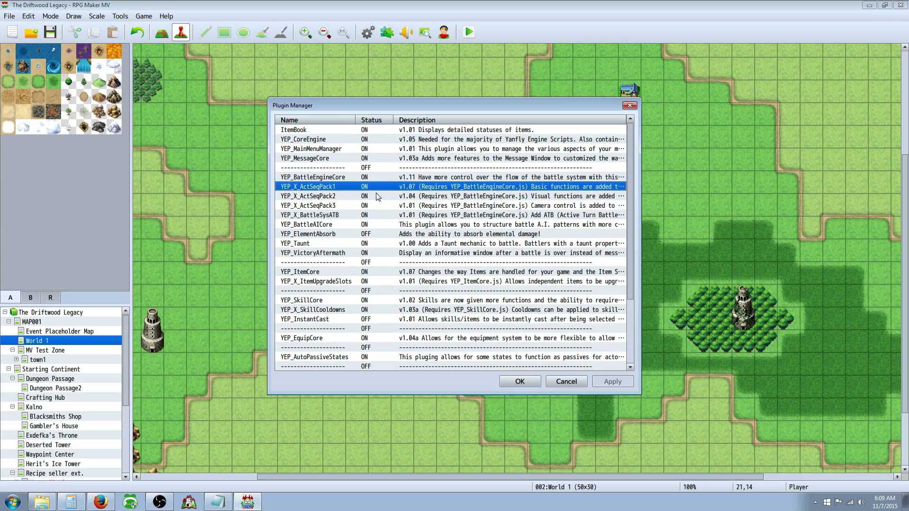
double_click(349, 216)
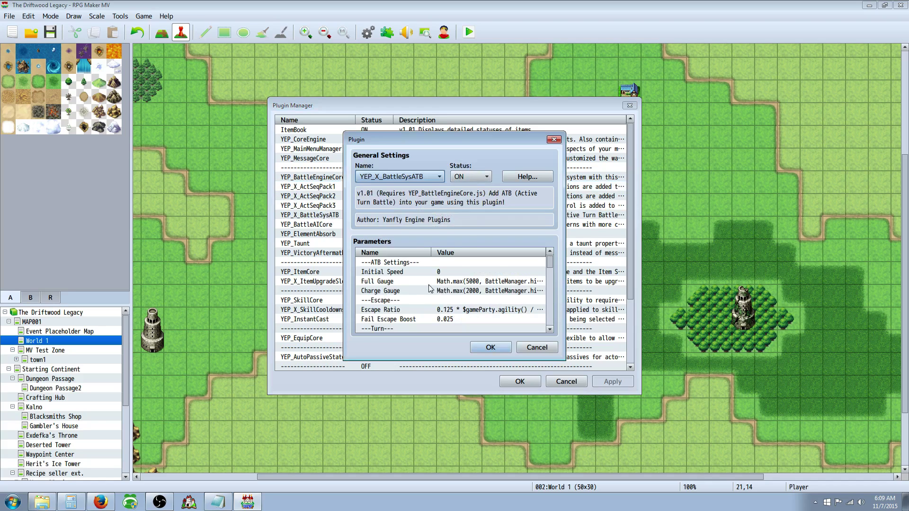
- Change the Full Gauge formula's agility multiplier from 100 to 200
left_click(394, 282)
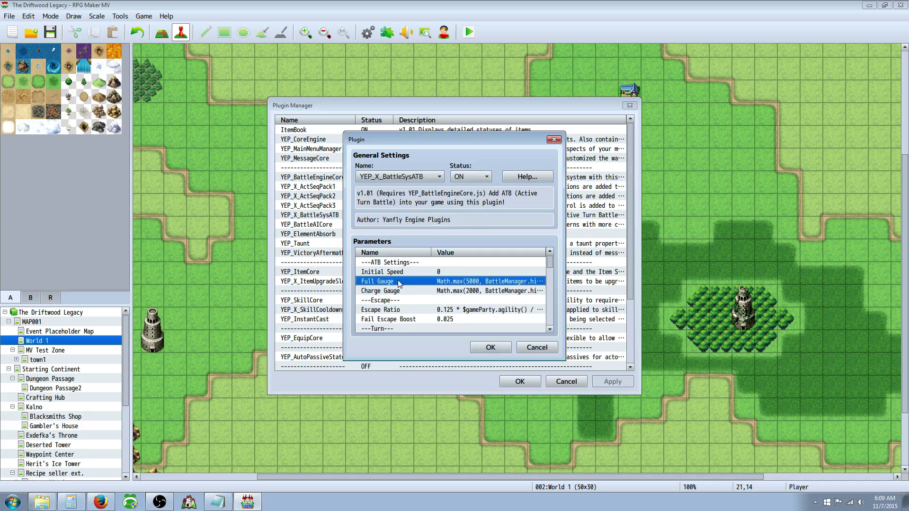
double_click(399, 283)
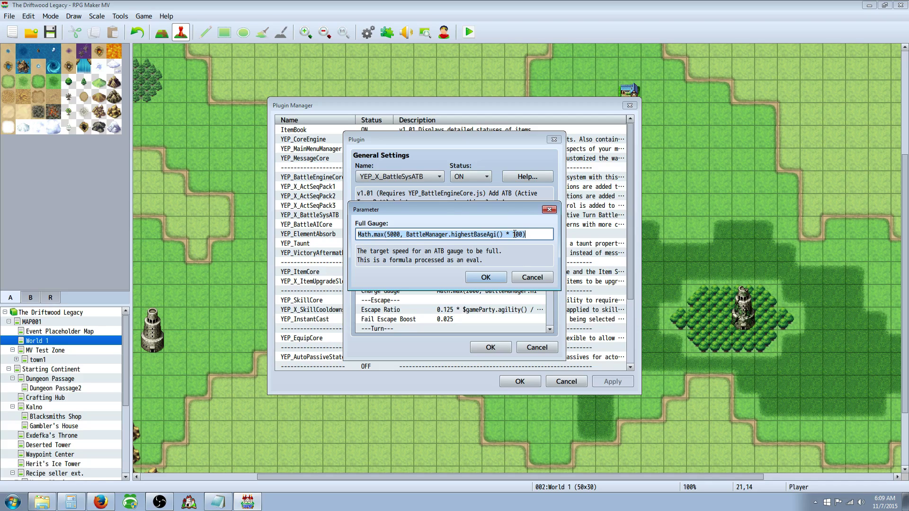
left_click_drag(513, 234, 523, 233)
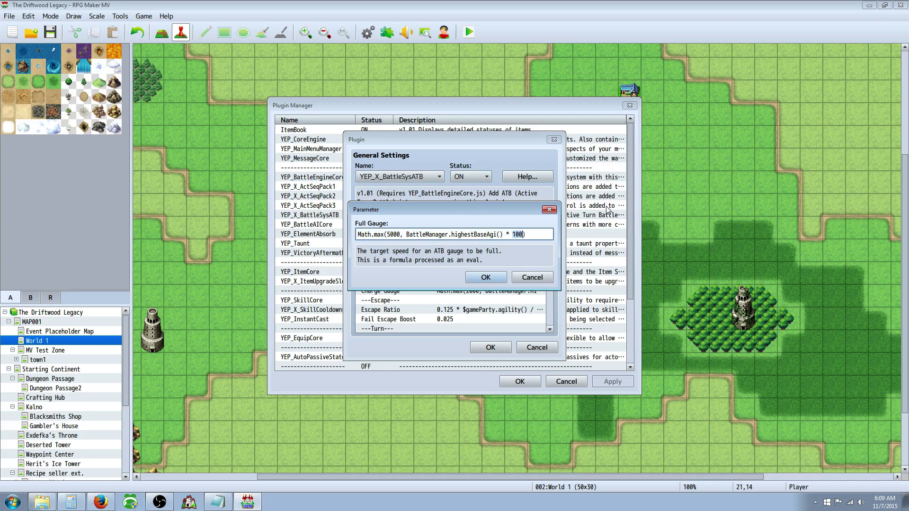
type("5")
key("BackSpace")
left_click(481, 278)
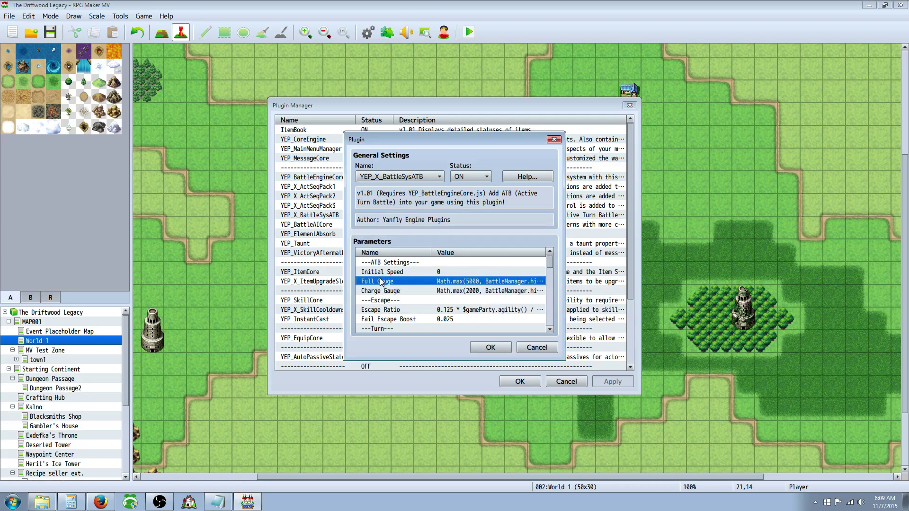
- Recheck the Full Gauge formula at * 200, then confirm the parameter, plugin and Plugin Manager
double_click(427, 278)
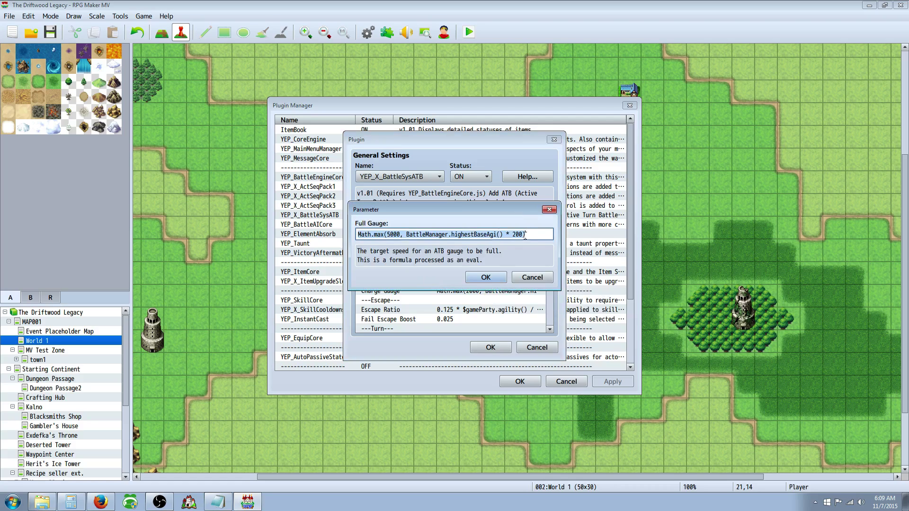
double_click(517, 235)
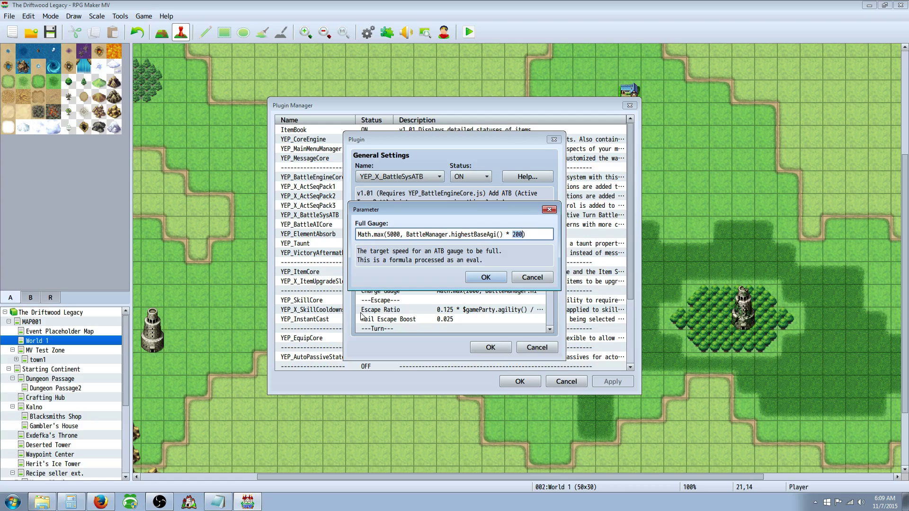
left_click(486, 278)
left_click(491, 347)
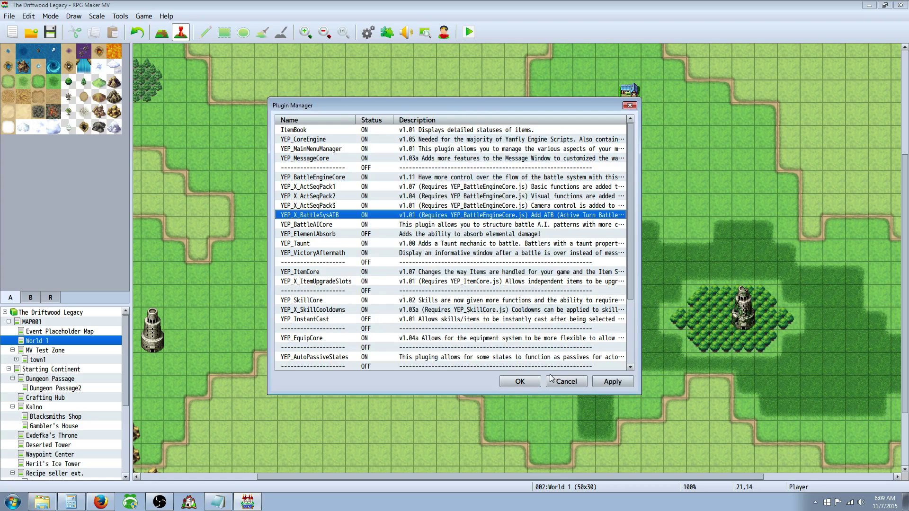
left_click(520, 382)
left_click(50, 32)
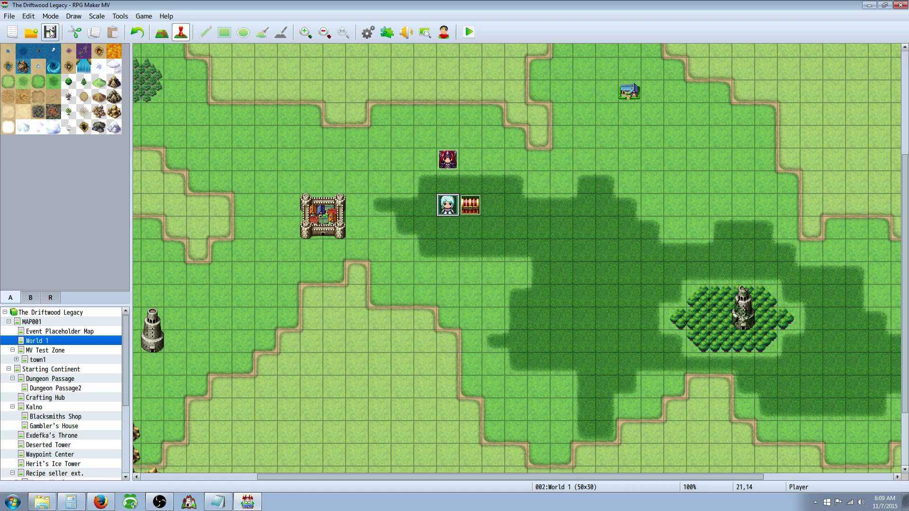
left_click(469, 32)
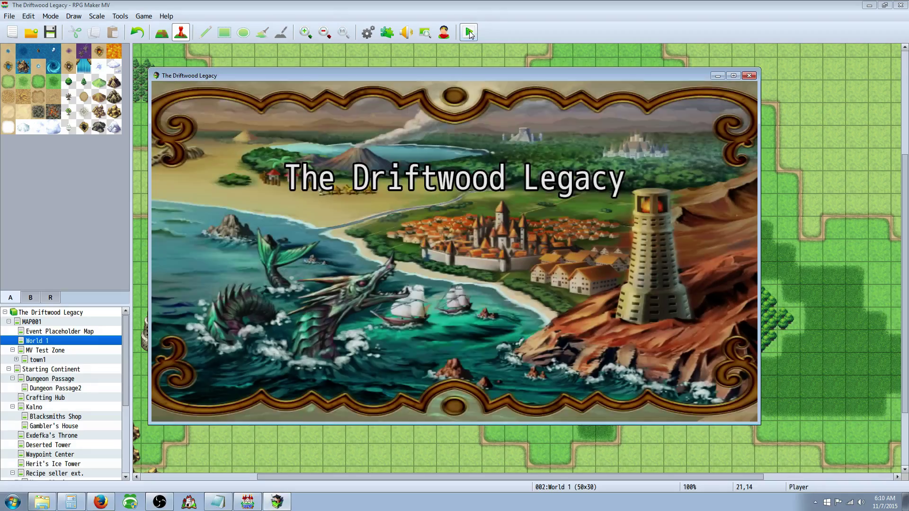
key("Return")
key("Right")
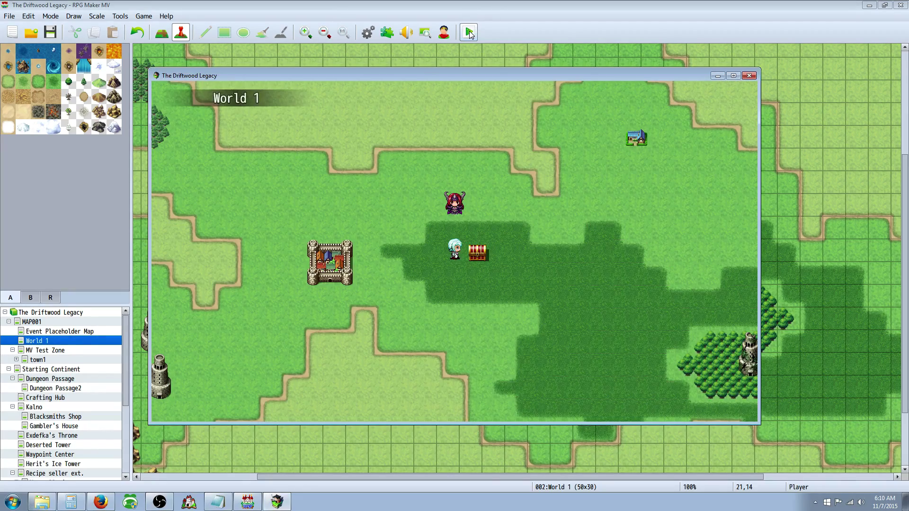
key("Return")
key("Return")
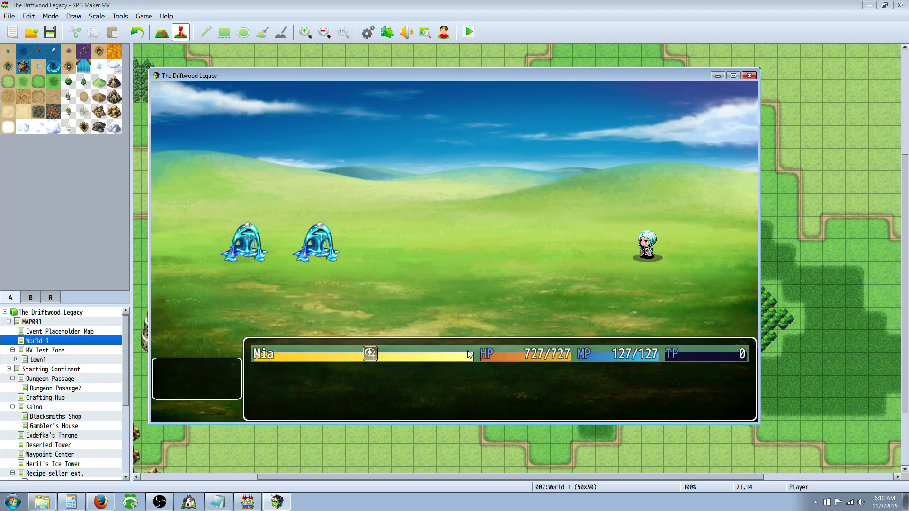
key("Return")
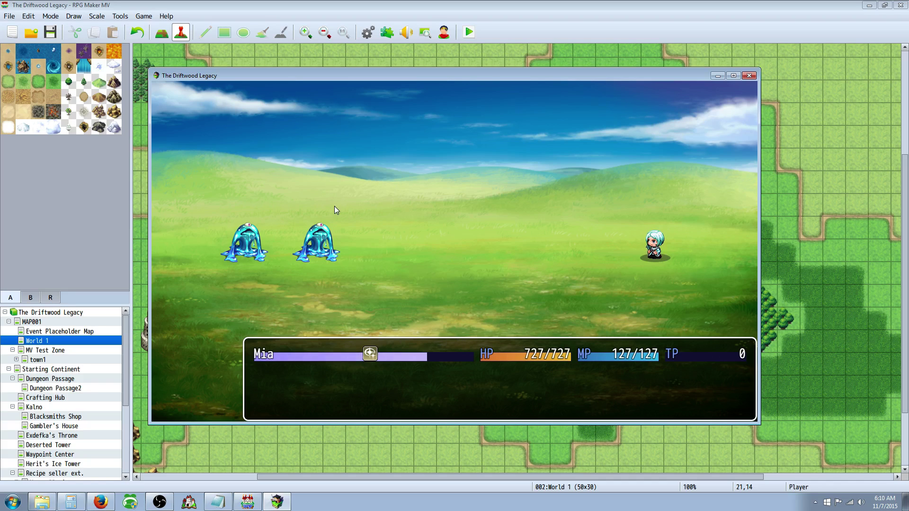
key("Return")
key("Return")
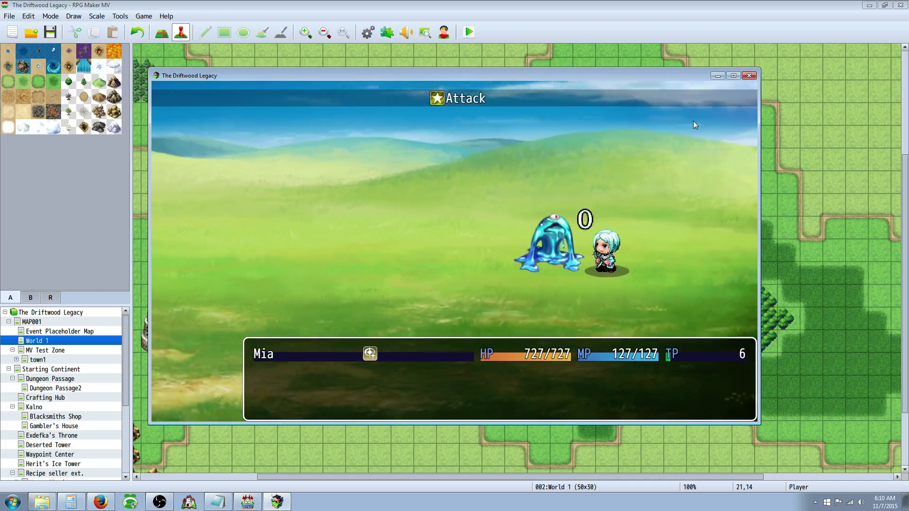
left_click(749, 76)
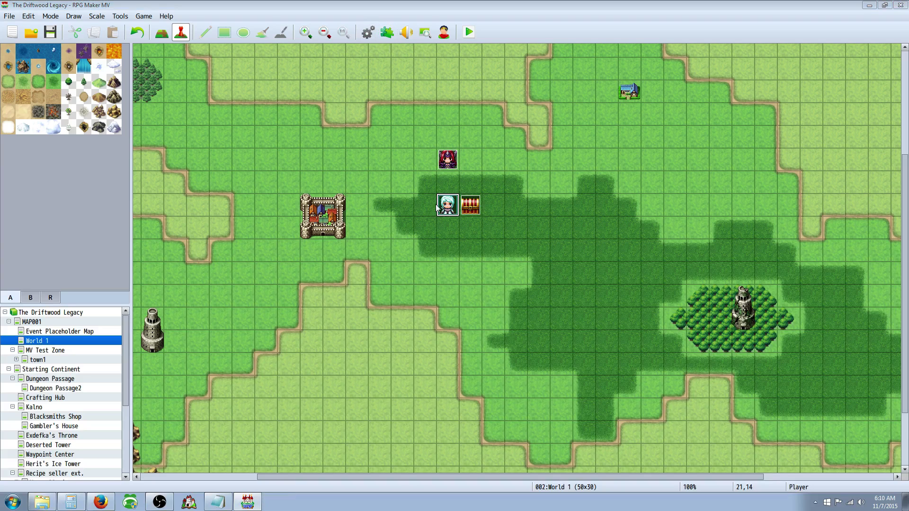
- Reopen the YEP_X_BattleSysATB plugin settings in the Plugin Manager
key("F9")
left_click(604, 407)
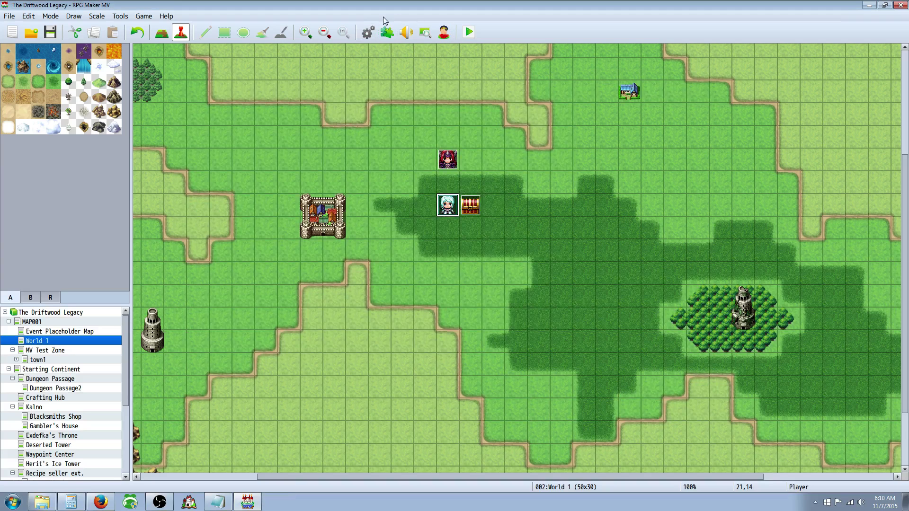
left_click(386, 32)
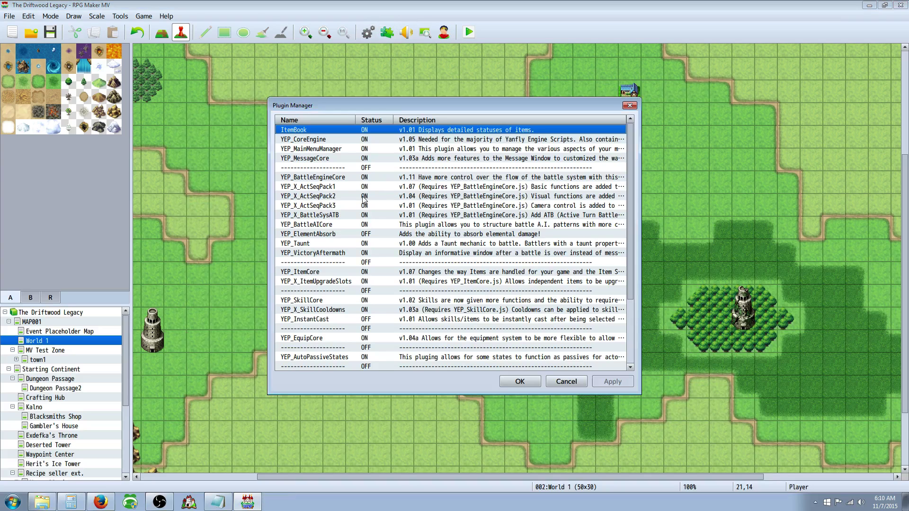
double_click(334, 215)
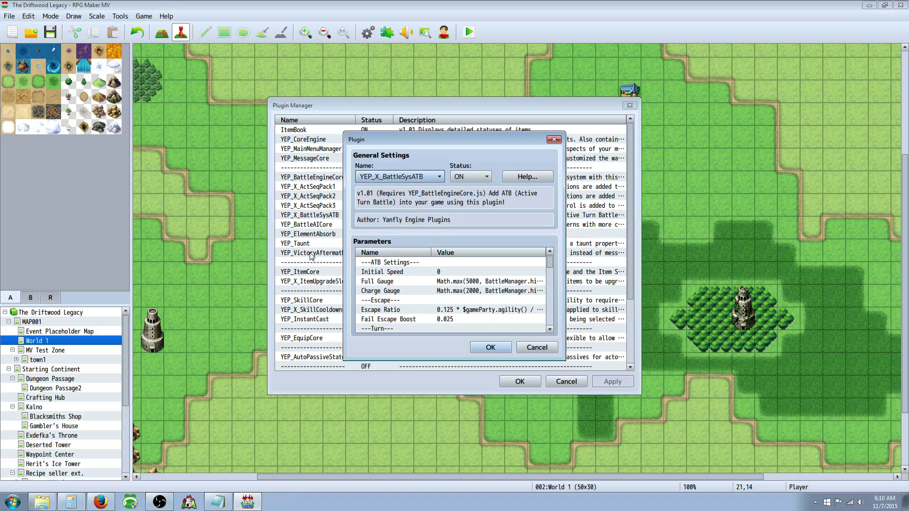
- Edit the Full Gauge multiplier to 400 and confirm all three plugin dialogs
double_click(410, 282)
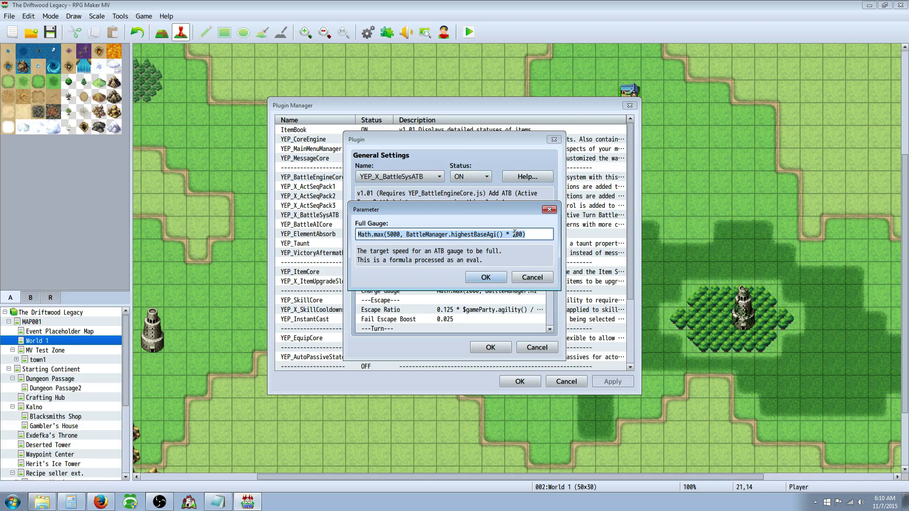
left_click(515, 233)
key("BackSpace")
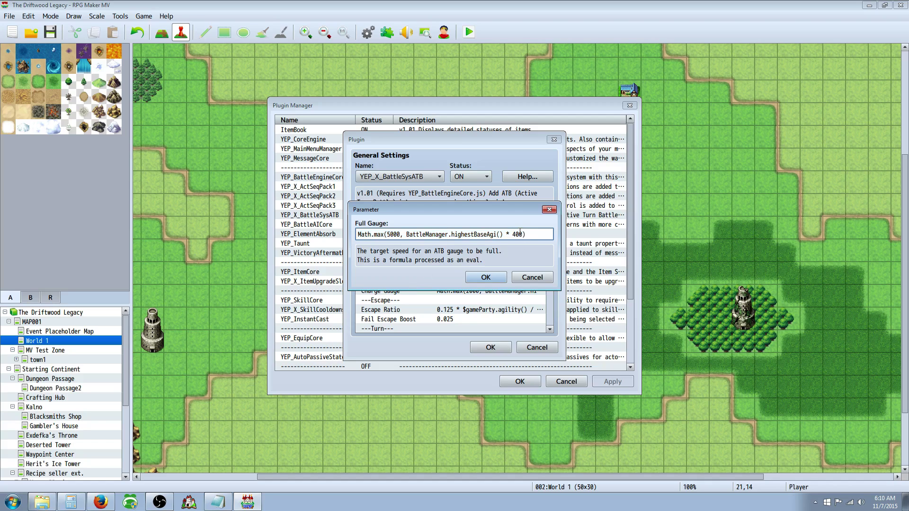
left_click(480, 279)
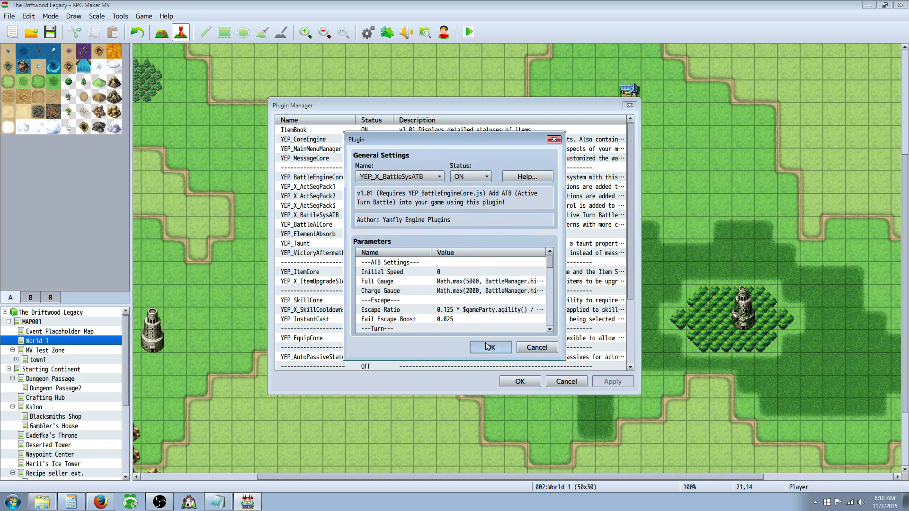
left_click(488, 347)
left_click(511, 381)
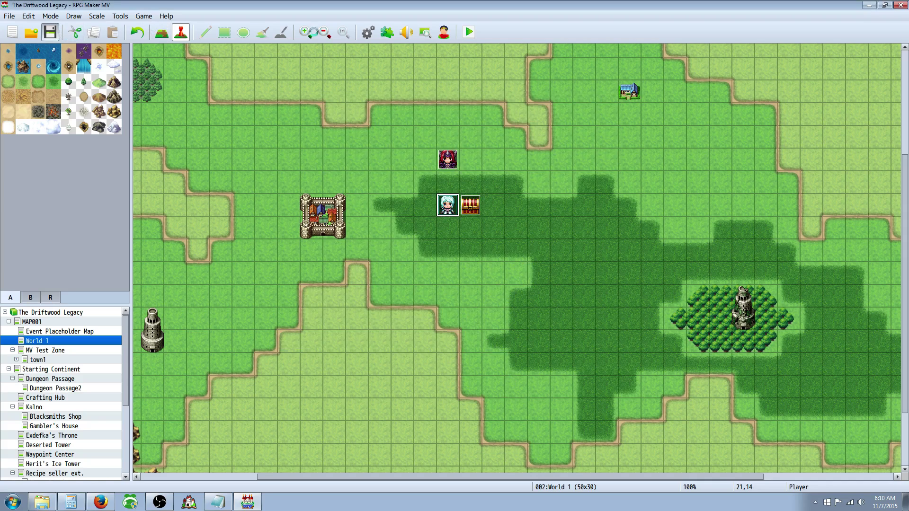
left_click(468, 32)
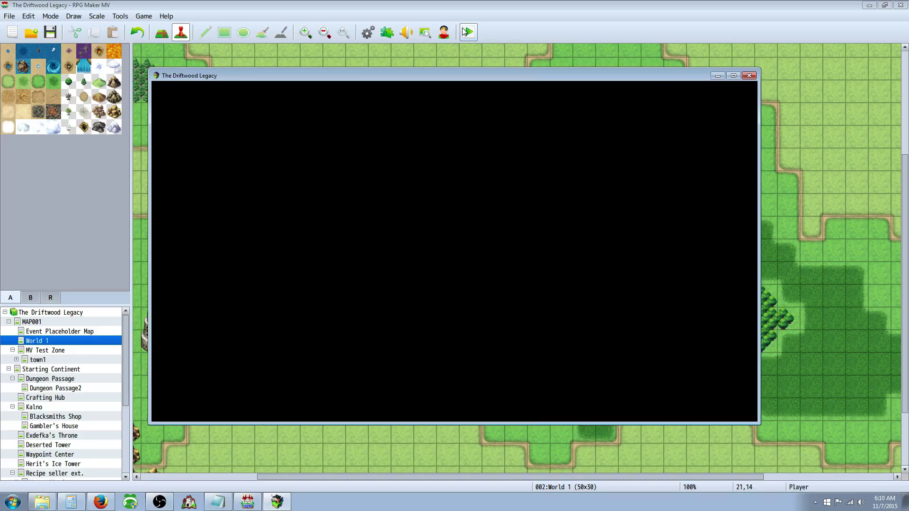
key("Return")
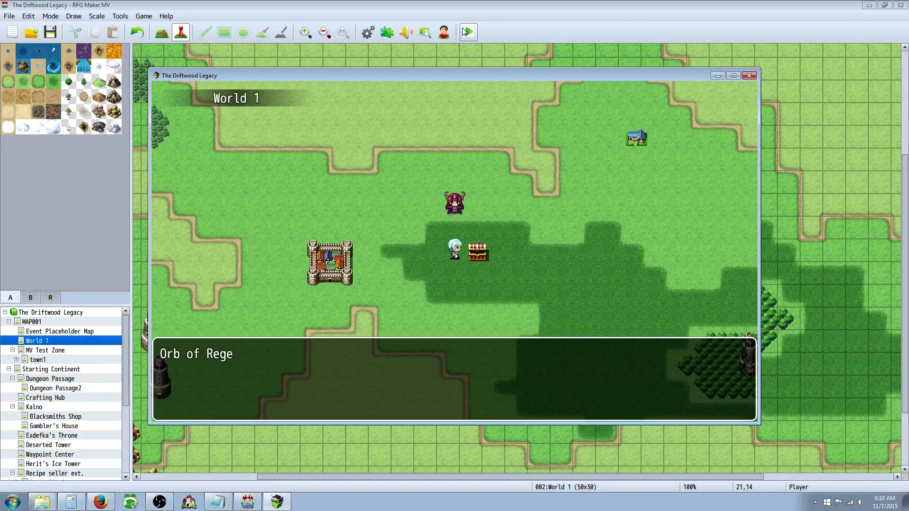
key("Return")
key("Up")
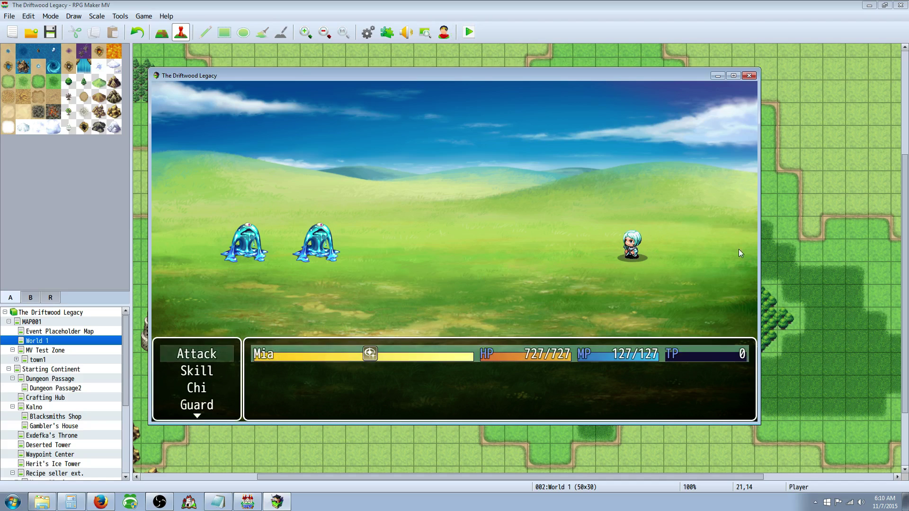
key("Return")
key("Return")
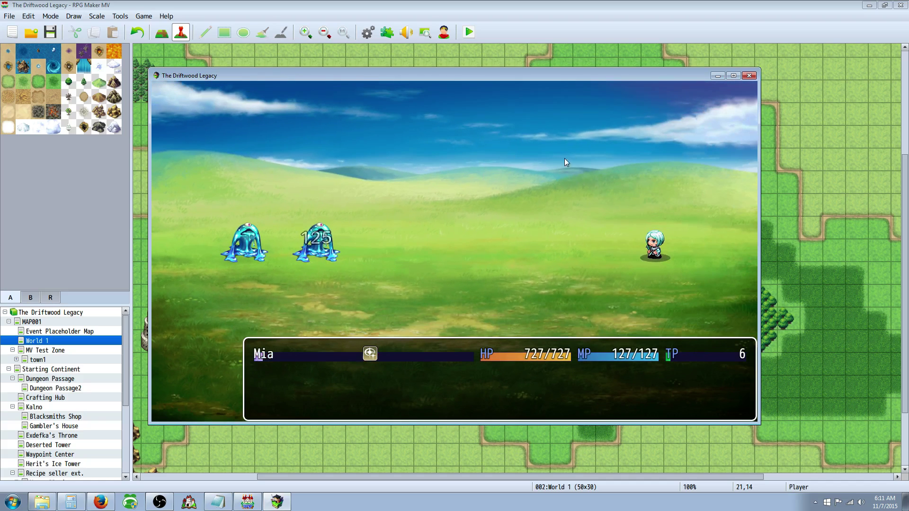
left_click(748, 76)
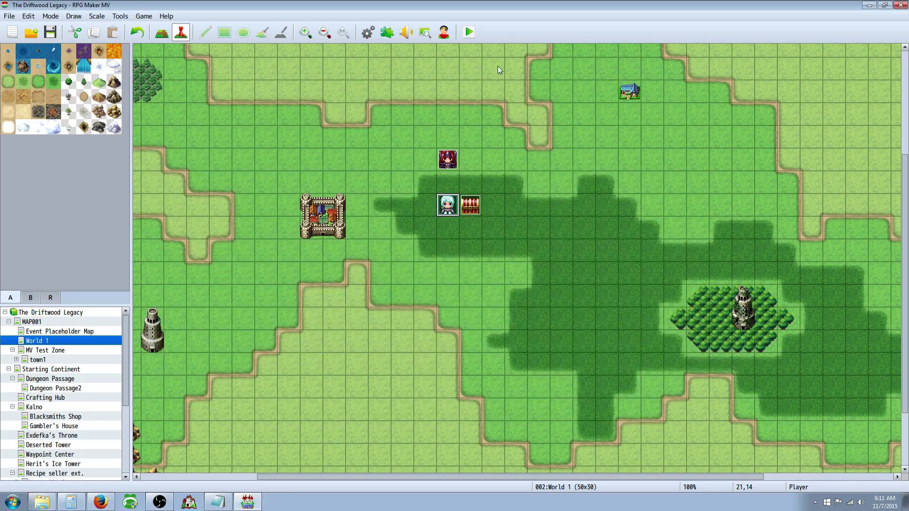
- Open YEP_X_BattleSysATB settings and review the Full Gauge formula, keeping its 400 multiplier
left_click(368, 33)
key("Escape")
left_click(387, 32)
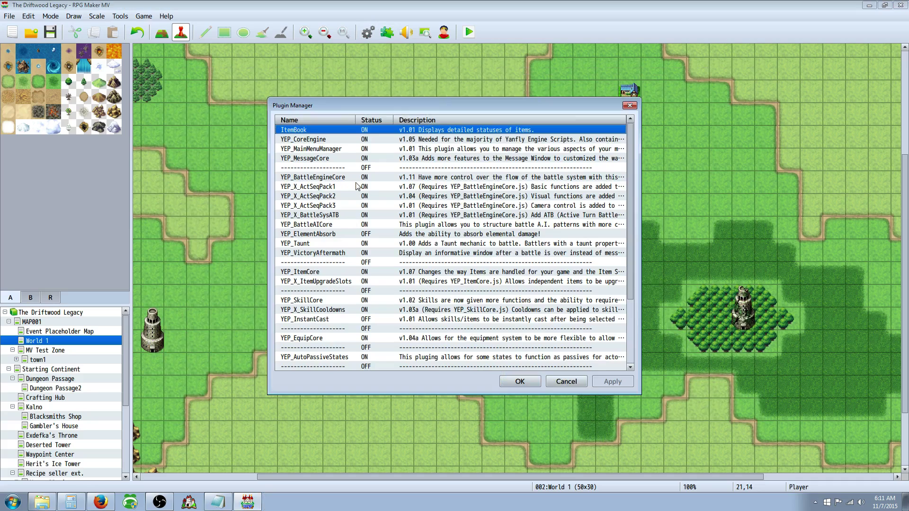
double_click(338, 216)
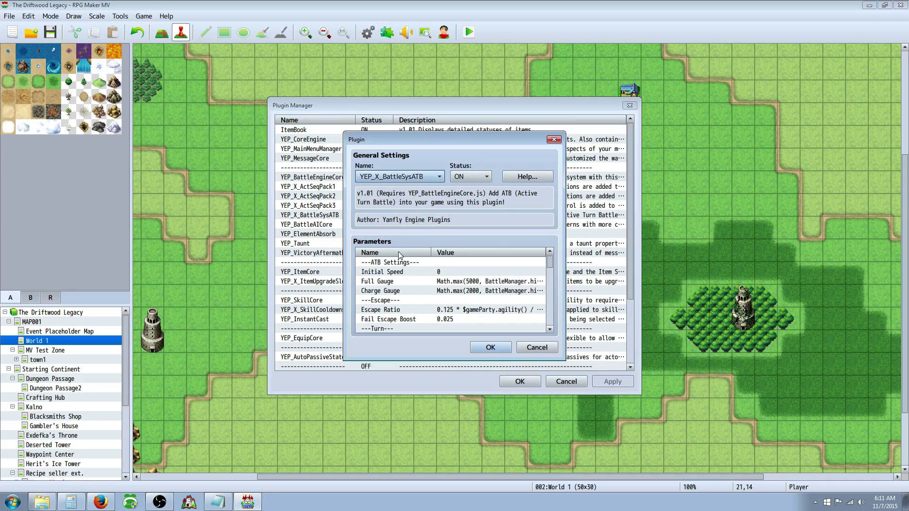
left_click(454, 283)
double_click(454, 283)
left_click(521, 234)
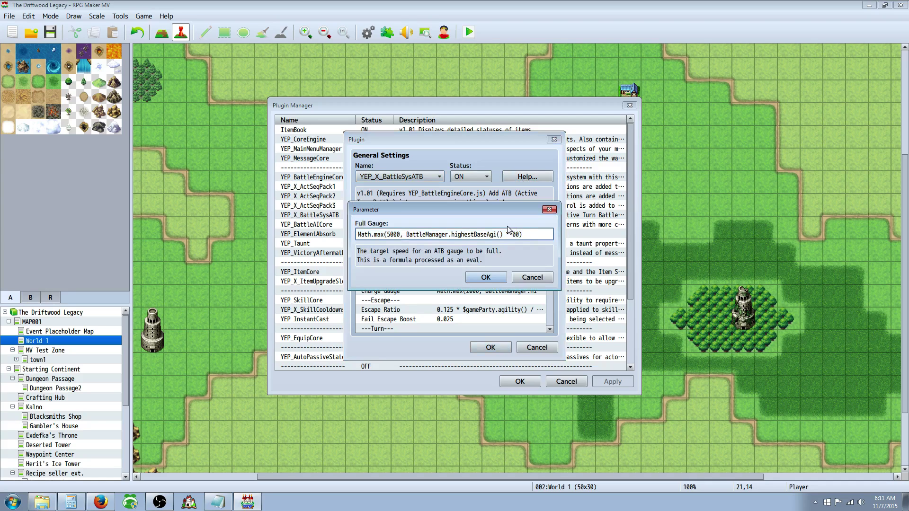
left_click(470, 279)
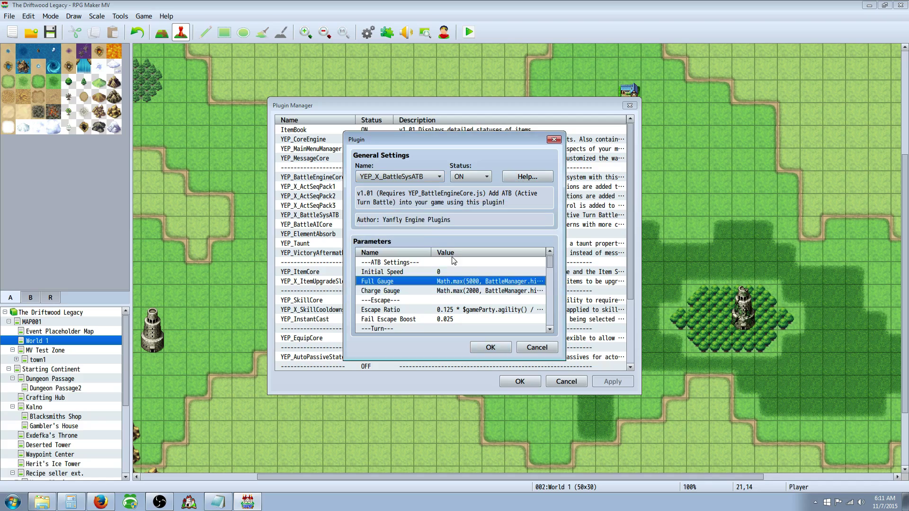
- Edit the Charge Gauge formula's 20 multiplier and confirm the plugin settings and Plugin Manager
double_click(431, 291)
left_click(512, 235)
left_click_drag(513, 234, 519, 234)
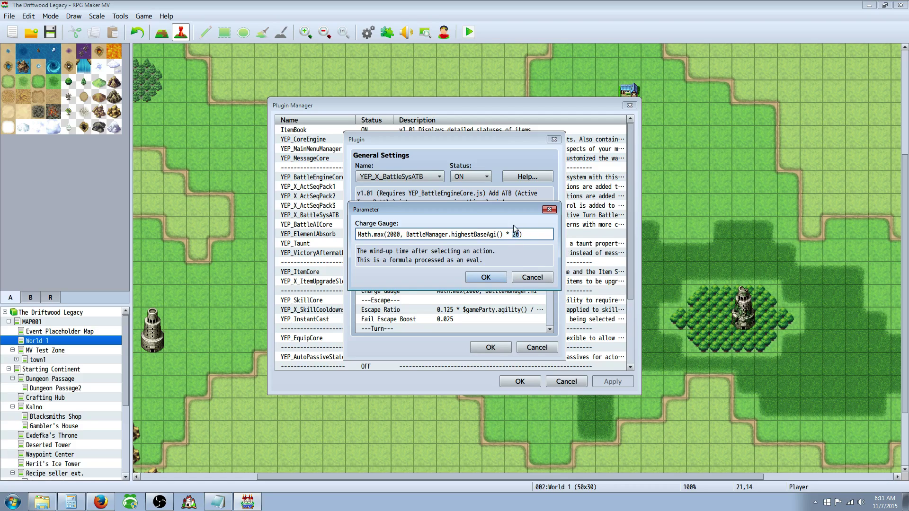
left_click(487, 278)
left_click(491, 348)
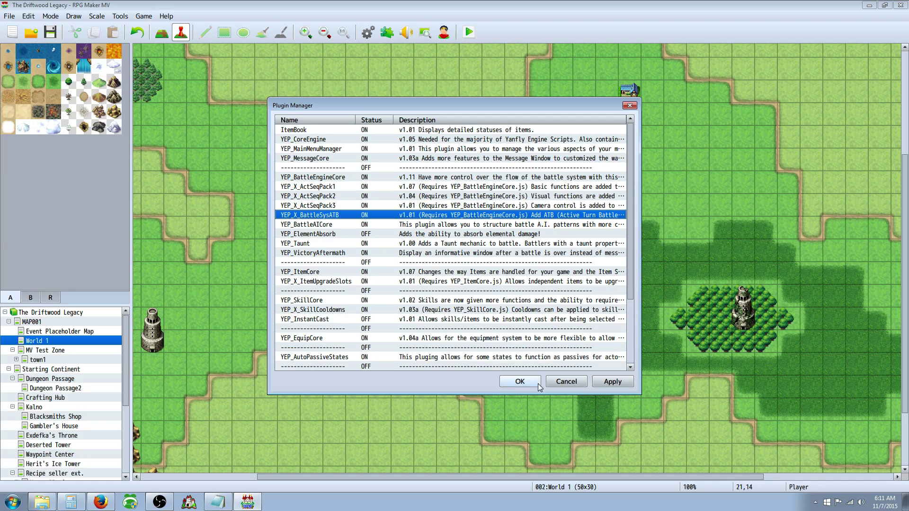
left_click(524, 381)
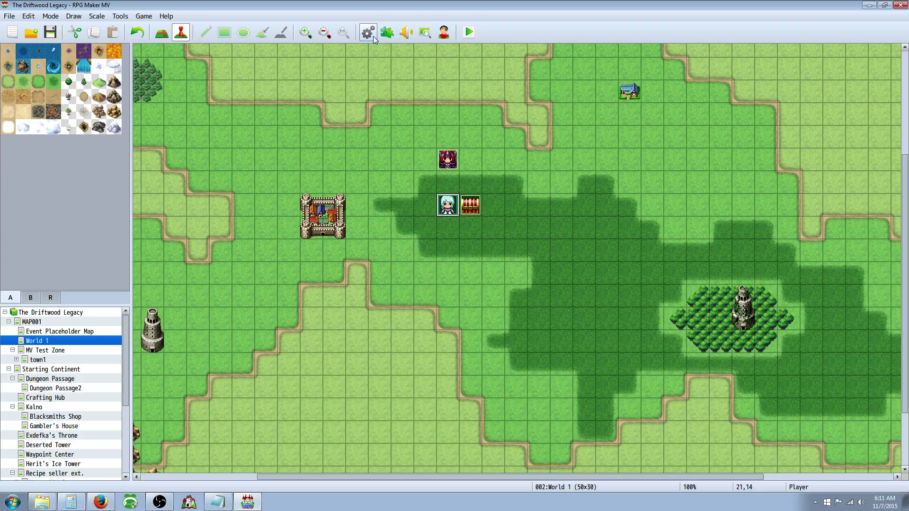
left_click(387, 35)
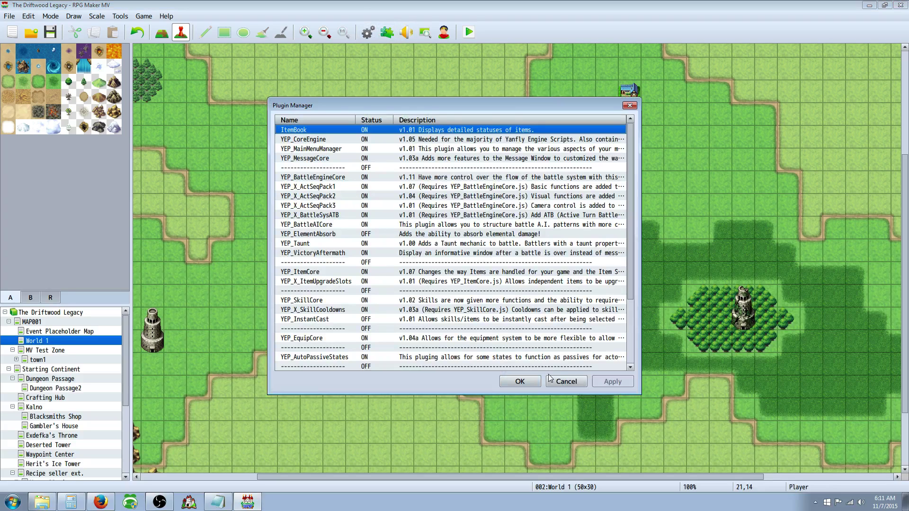
left_click(520, 381)
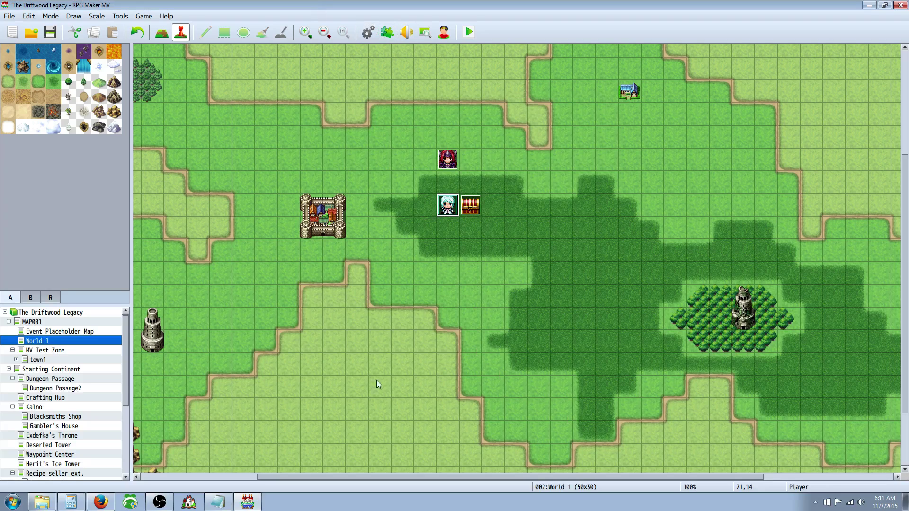
- Scroll plugin notes.txt in Notepad up to the ACTION COMMON EVENT action sequence
left_click(218, 502)
scroll(608, 392, "up", 9)
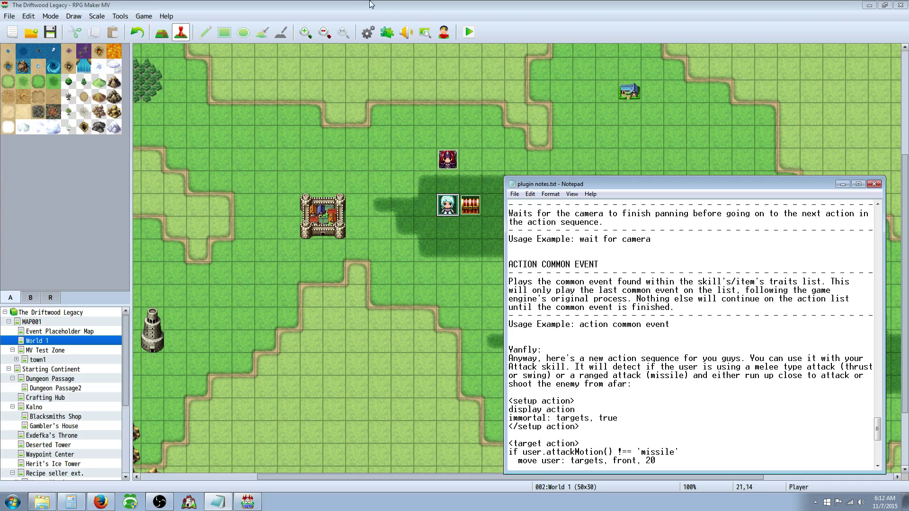
- Open the database's States list and select the empty state 0066
left_click(370, 34)
left_click(372, 33)
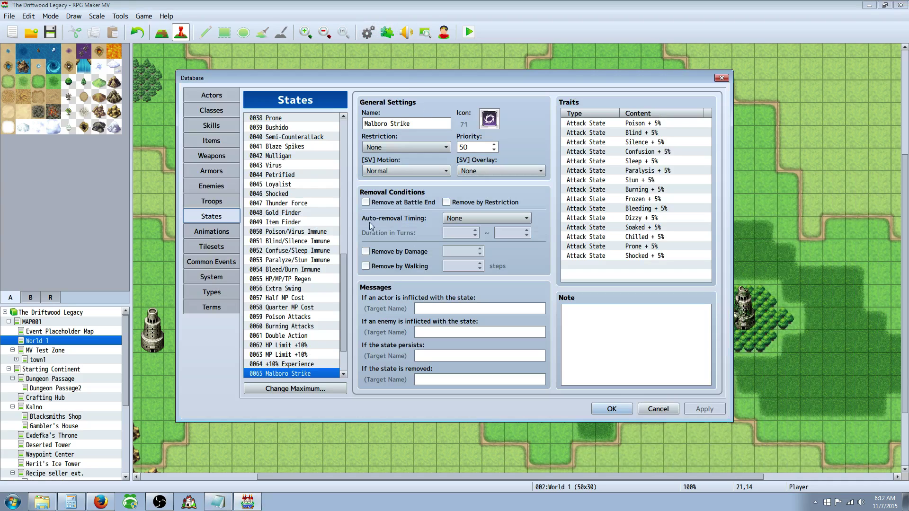
scroll(341, 340, "down", 1)
scroll(342, 340, "down", 2)
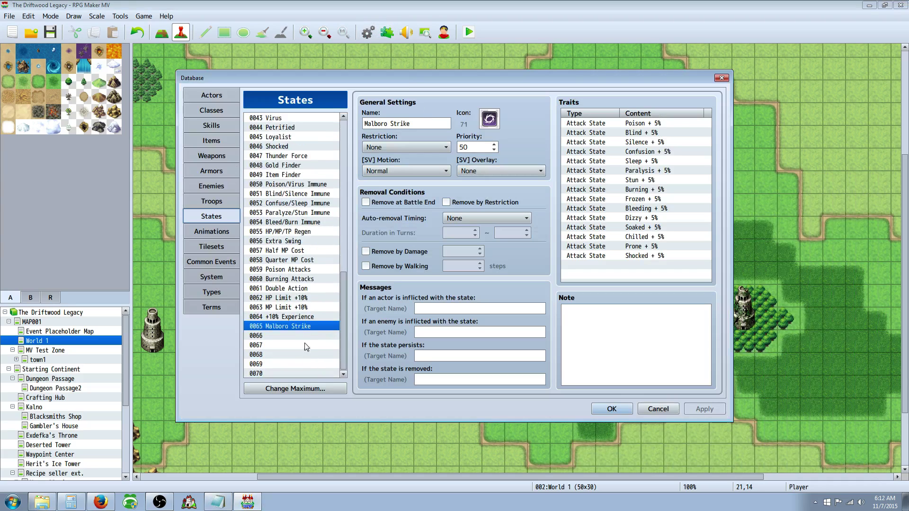
left_click(306, 335)
- Type '<ATB Interupt' into state 0066's Note box, select the tag, and close the database
left_click(611, 311)
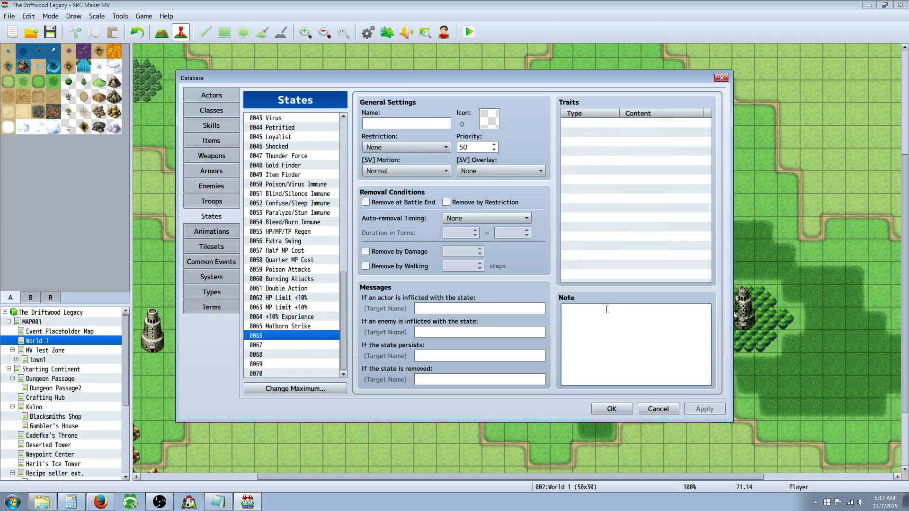
type("<ATB Inter")
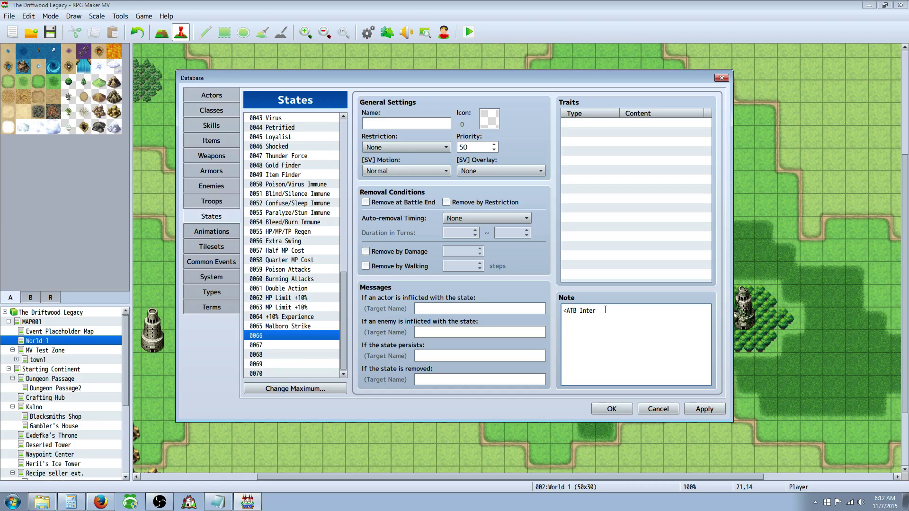
type("upt")
key("ctrl+shift+Left")
key("ctrl+shift+Left")
left_click(616, 308)
left_click_drag(632, 309, 557, 309)
left_click(612, 408)
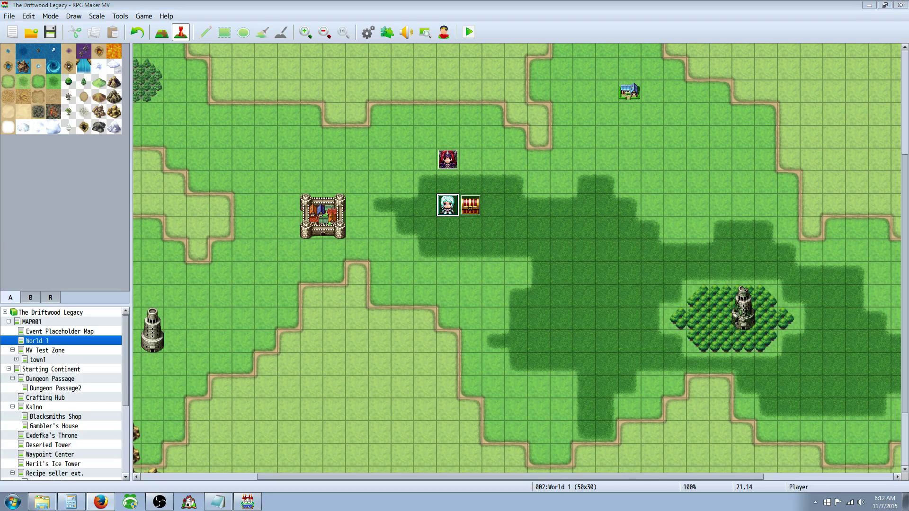
left_click(100, 502)
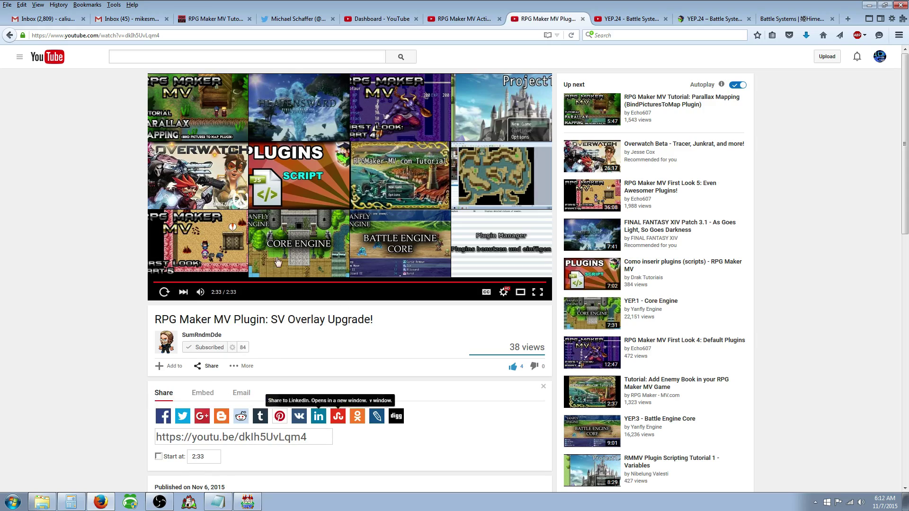
scroll(259, 343, "down", 3)
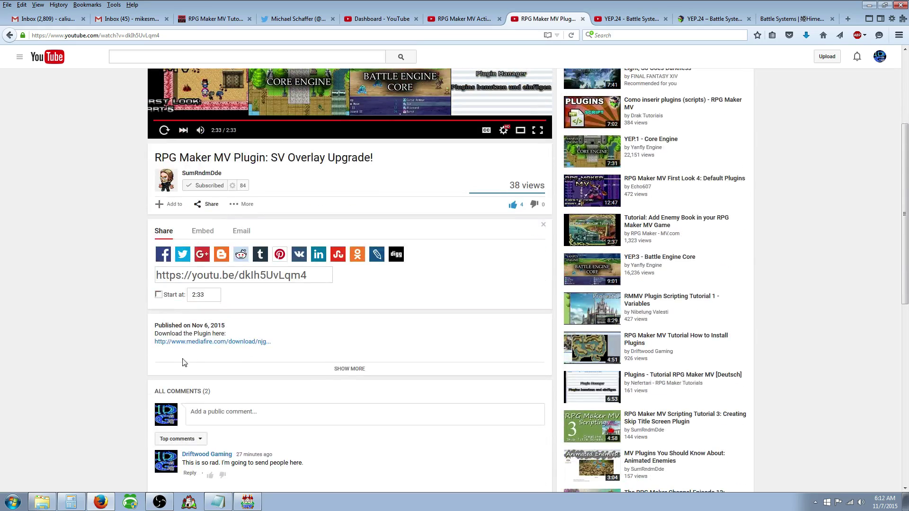
scroll(284, 326, "up", 3)
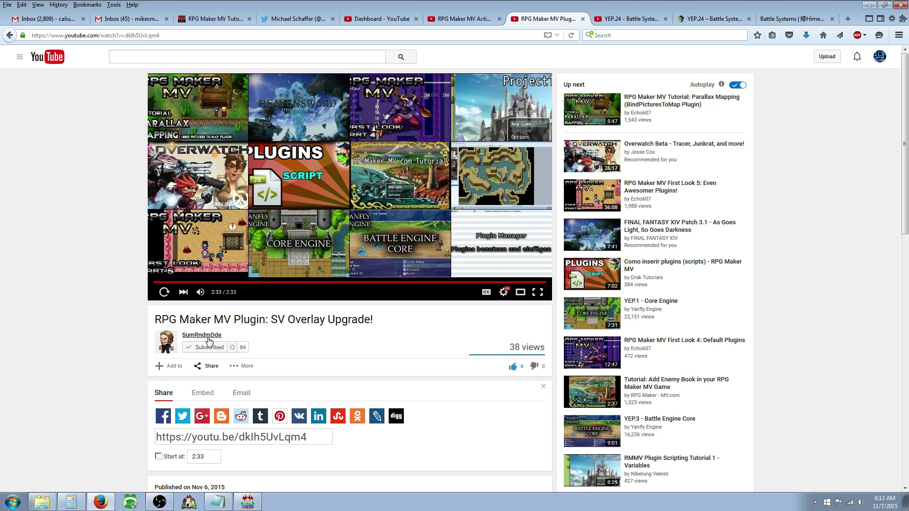
mouse_move(212, 346)
key("alt+Tab")
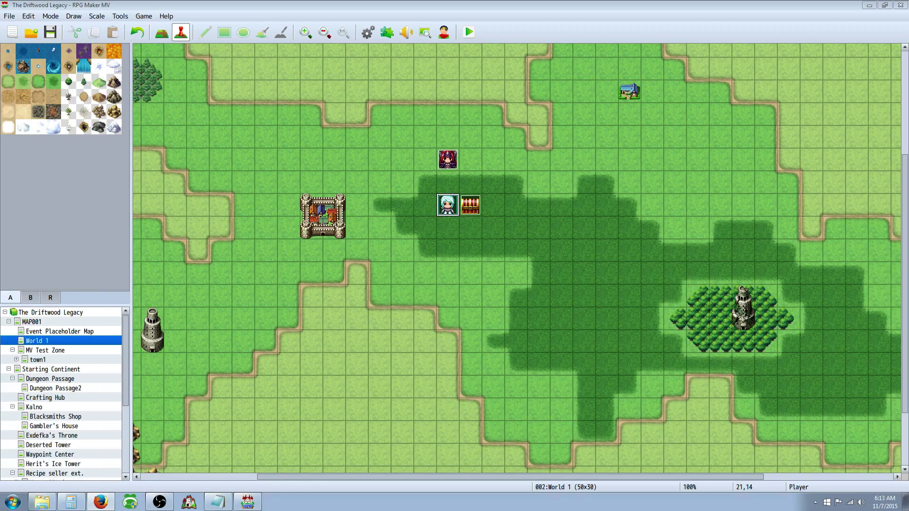